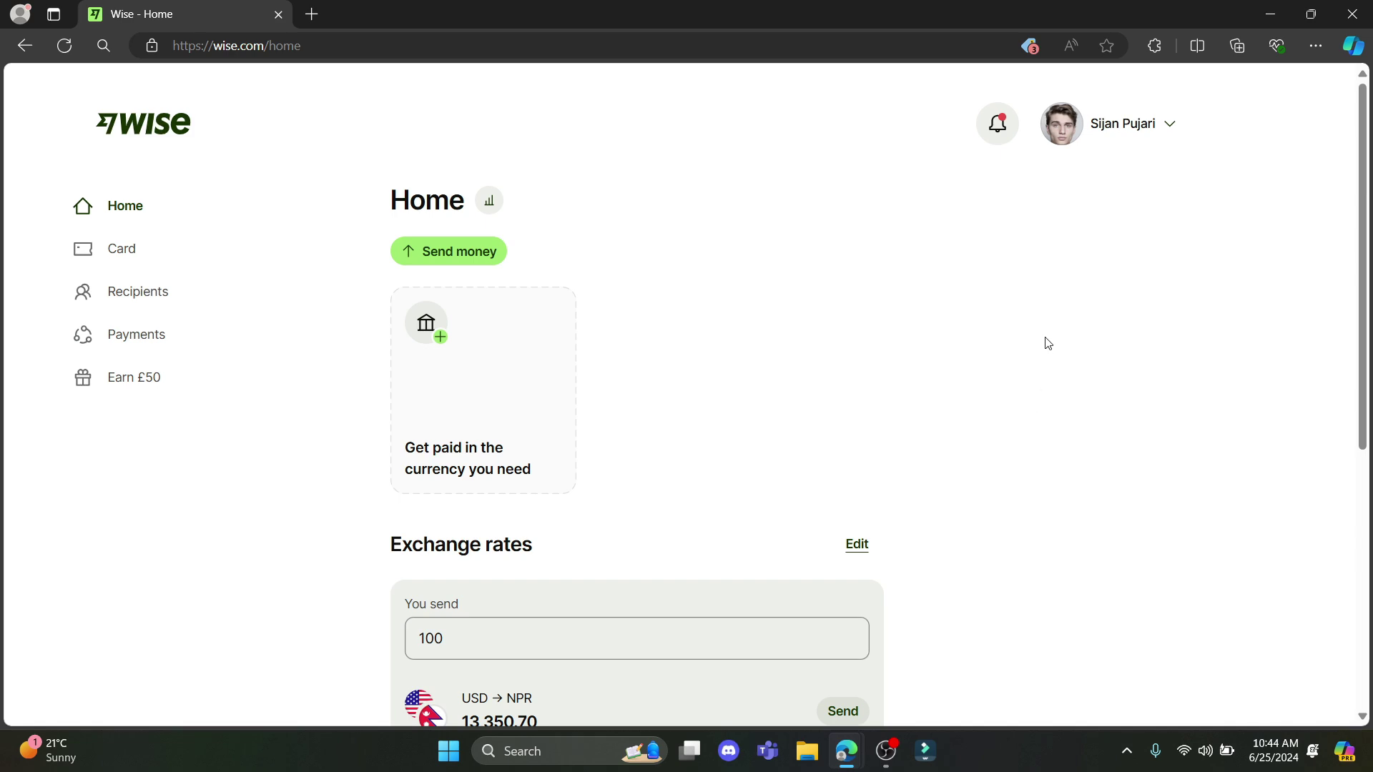
{"action": "scroll", "coordinate": [1048, 344], "scroll_direction": "down", "scroll_amount": 5}
{"action": "scroll", "coordinate": [1052, 353], "scroll_direction": "up", "scroll_amount": 5}
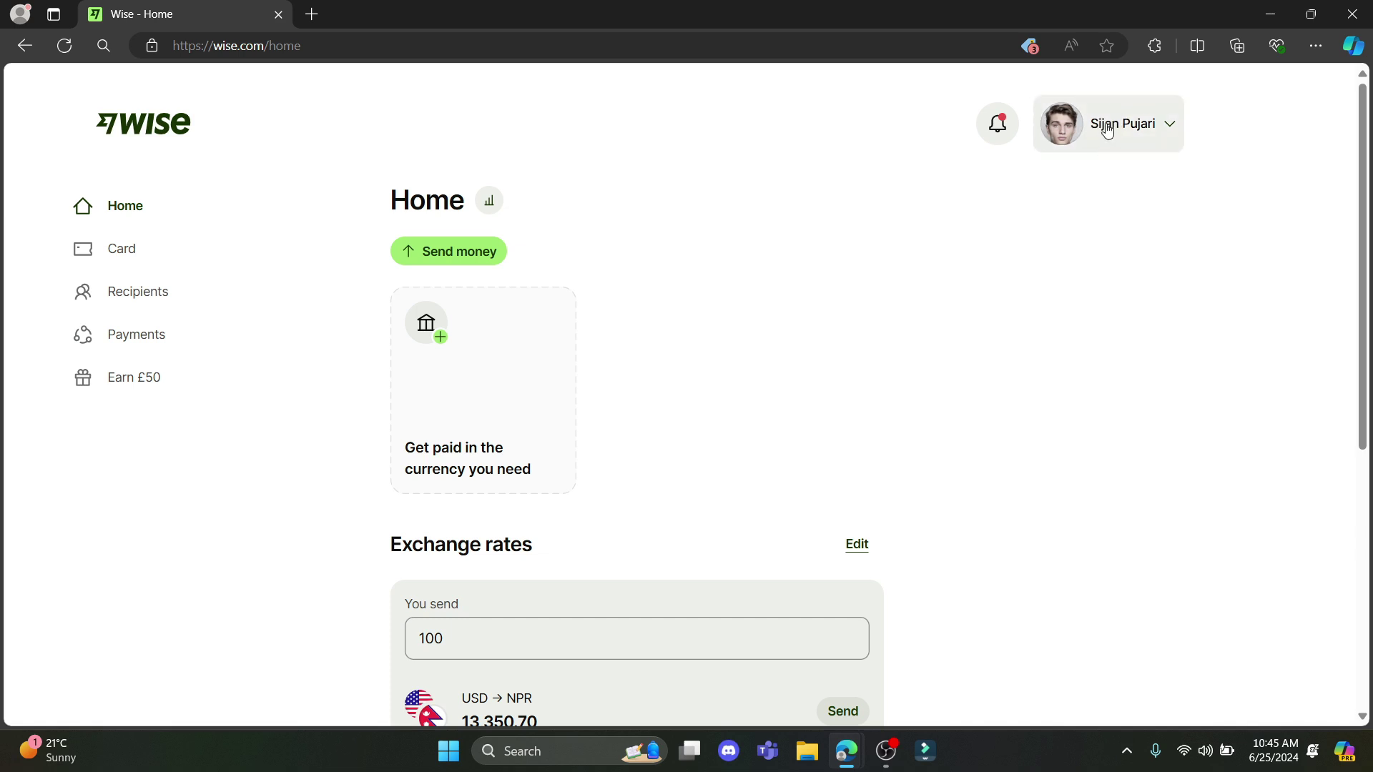
- Open Statements and reports from the profile menu to reach the Statement page
{"action": "left_click", "coordinate": [1137, 129]}
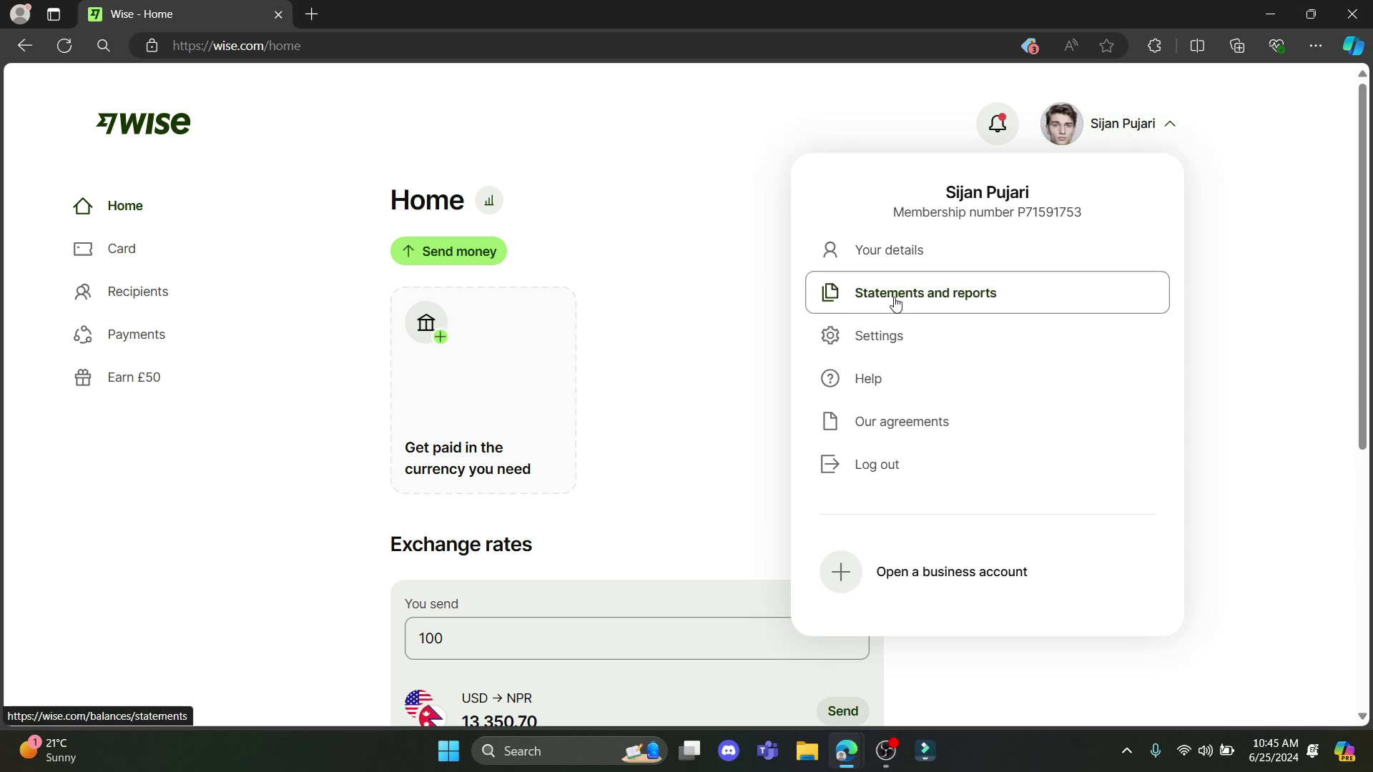
{"action": "left_click", "coordinate": [941, 304]}
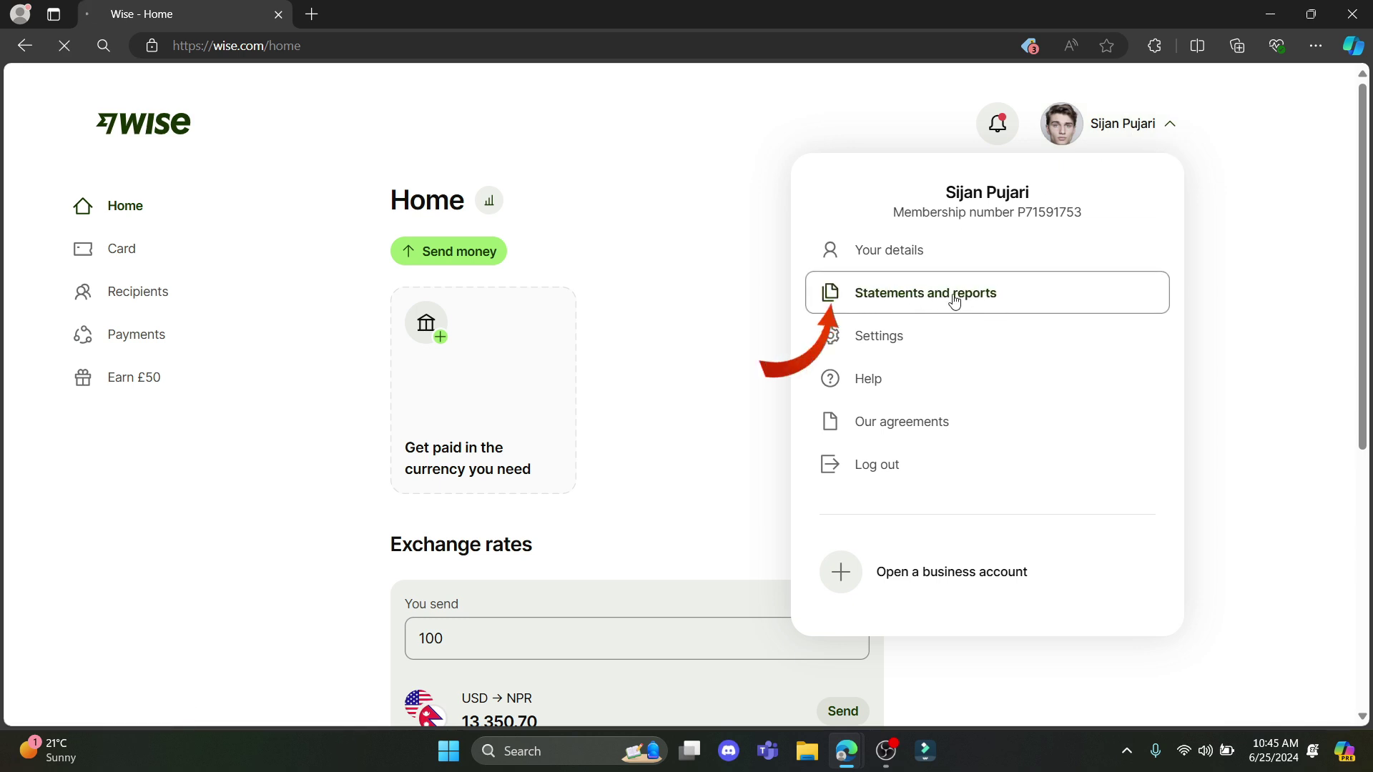
{"action": "scroll", "coordinate": [644, 323], "scroll_direction": "down", "scroll_amount": 1}
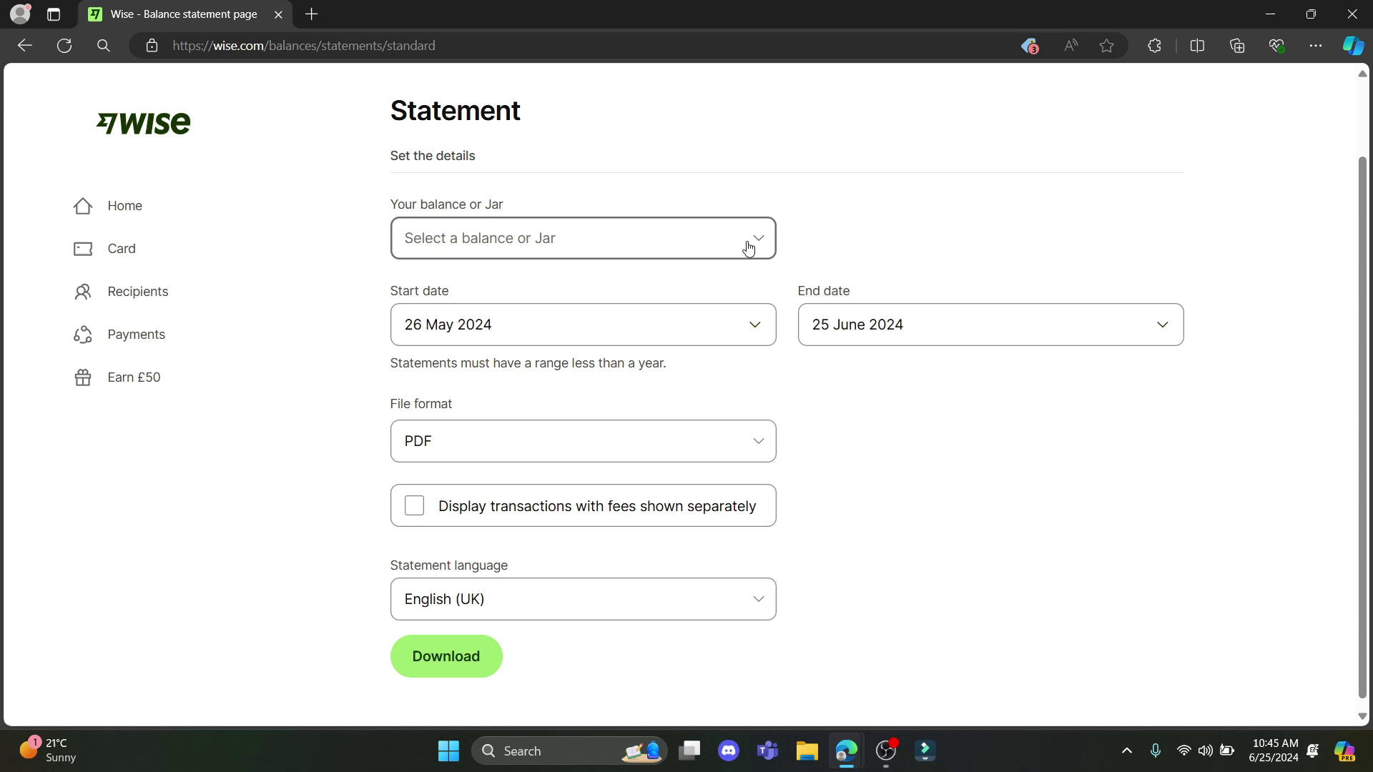
- Check the balance list, which finds nothing, then try the start and end date fields
{"action": "left_click", "coordinate": [762, 244]}
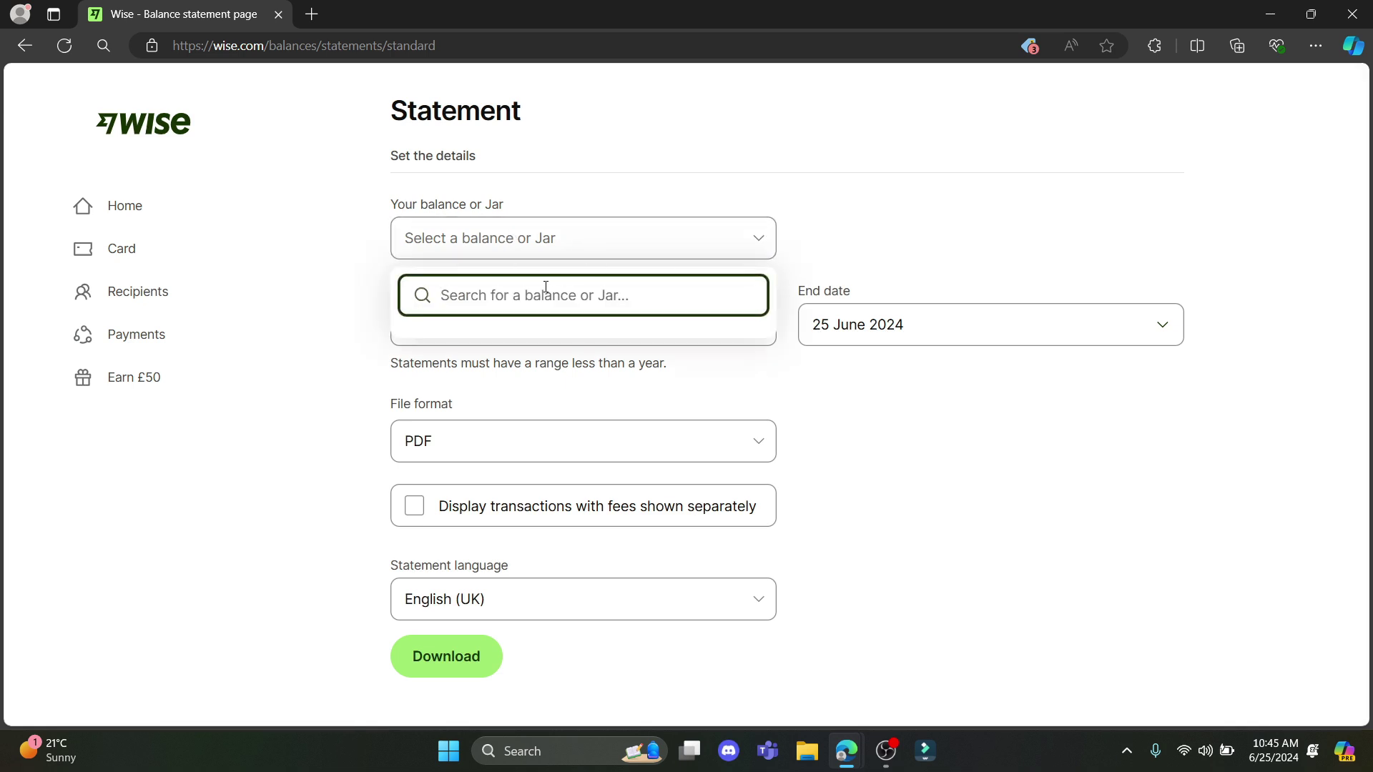
{"action": "type", "text": "w"}
{"action": "left_click", "coordinate": [900, 214]}
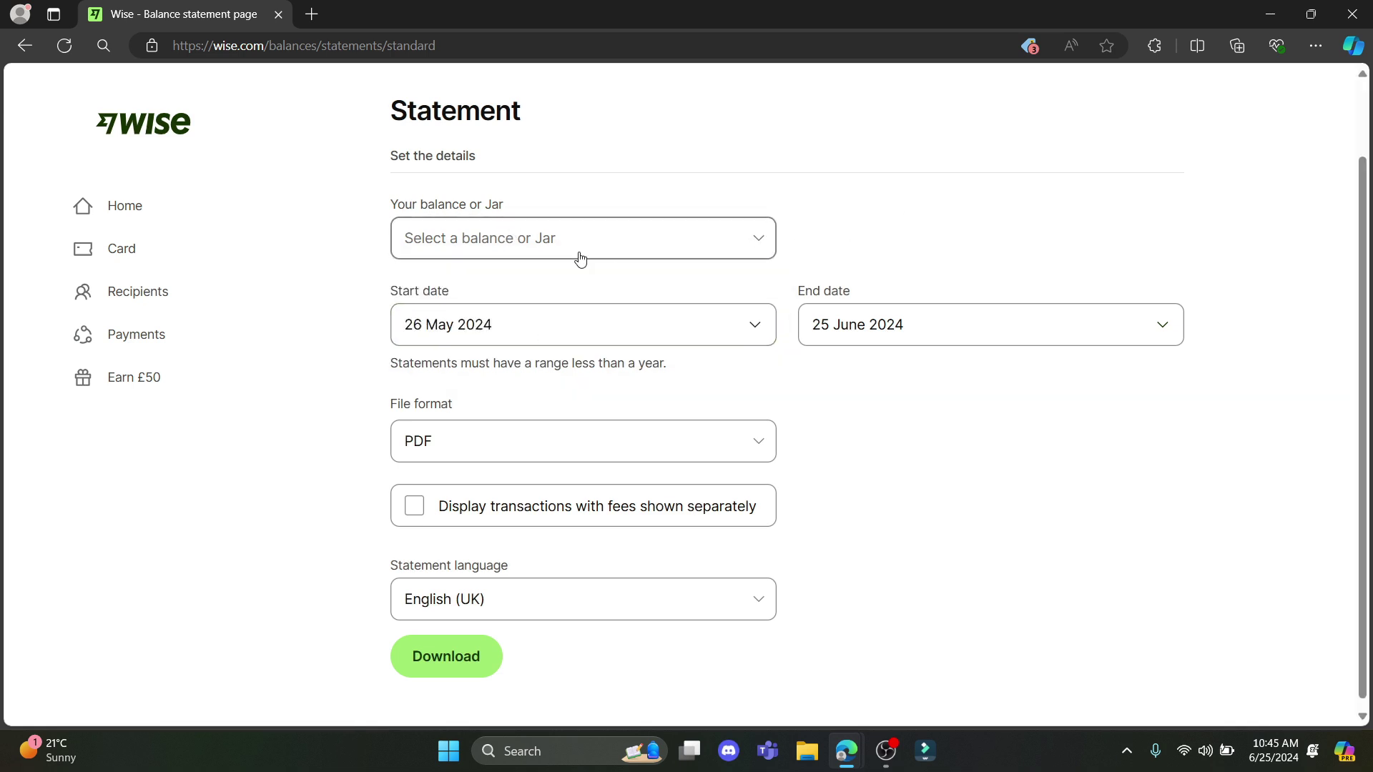
{"action": "left_click", "coordinate": [759, 325]}
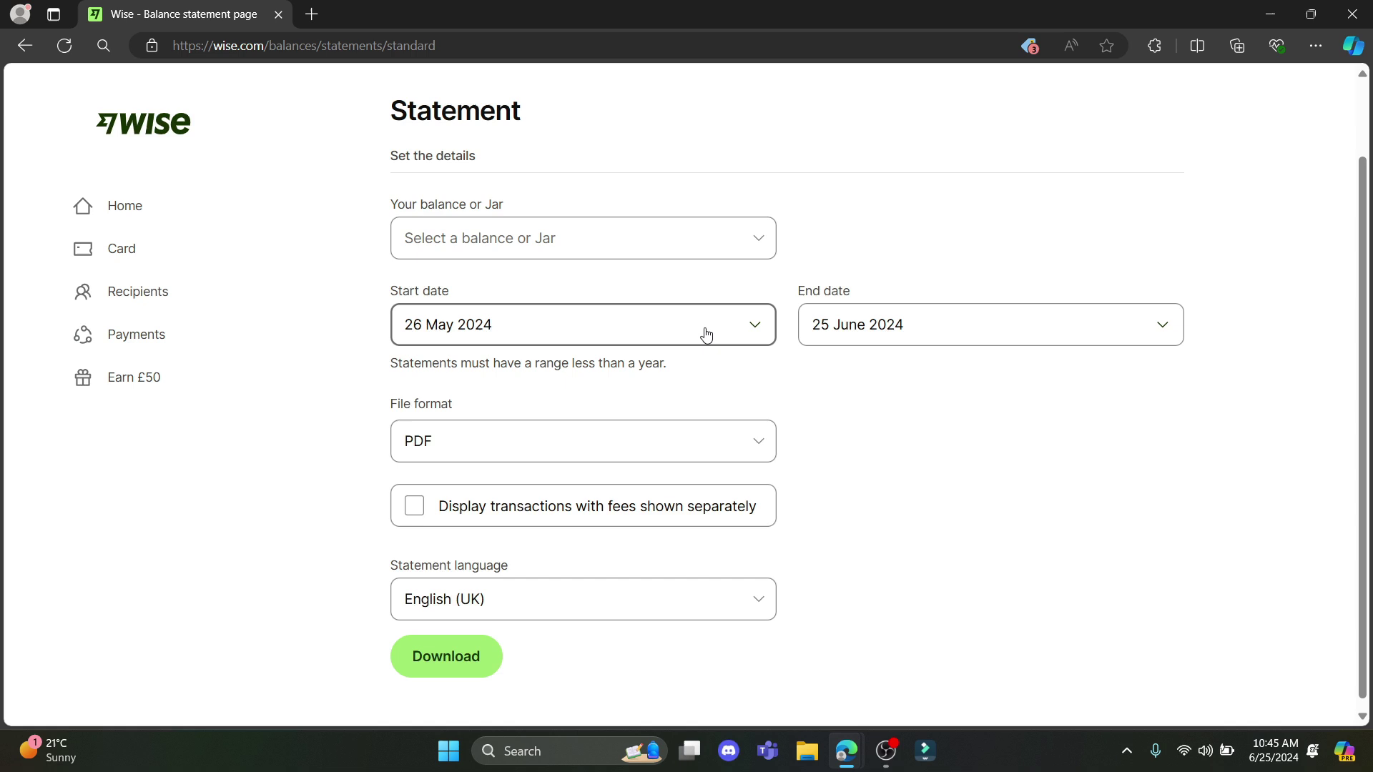
{"action": "left_click", "coordinate": [1048, 318]}
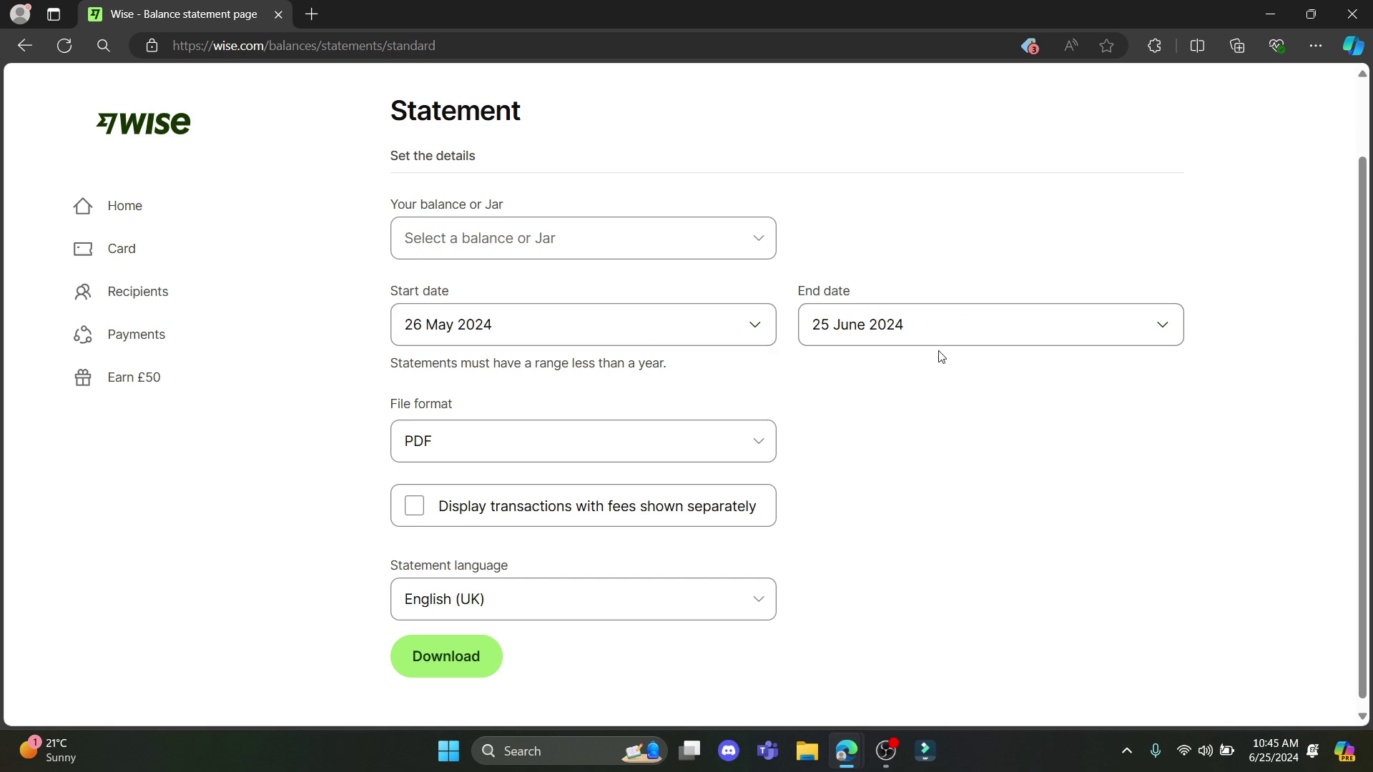
- Pick 25 May 2024 as the start date in the calendar
{"action": "left_click", "coordinate": [757, 328]}
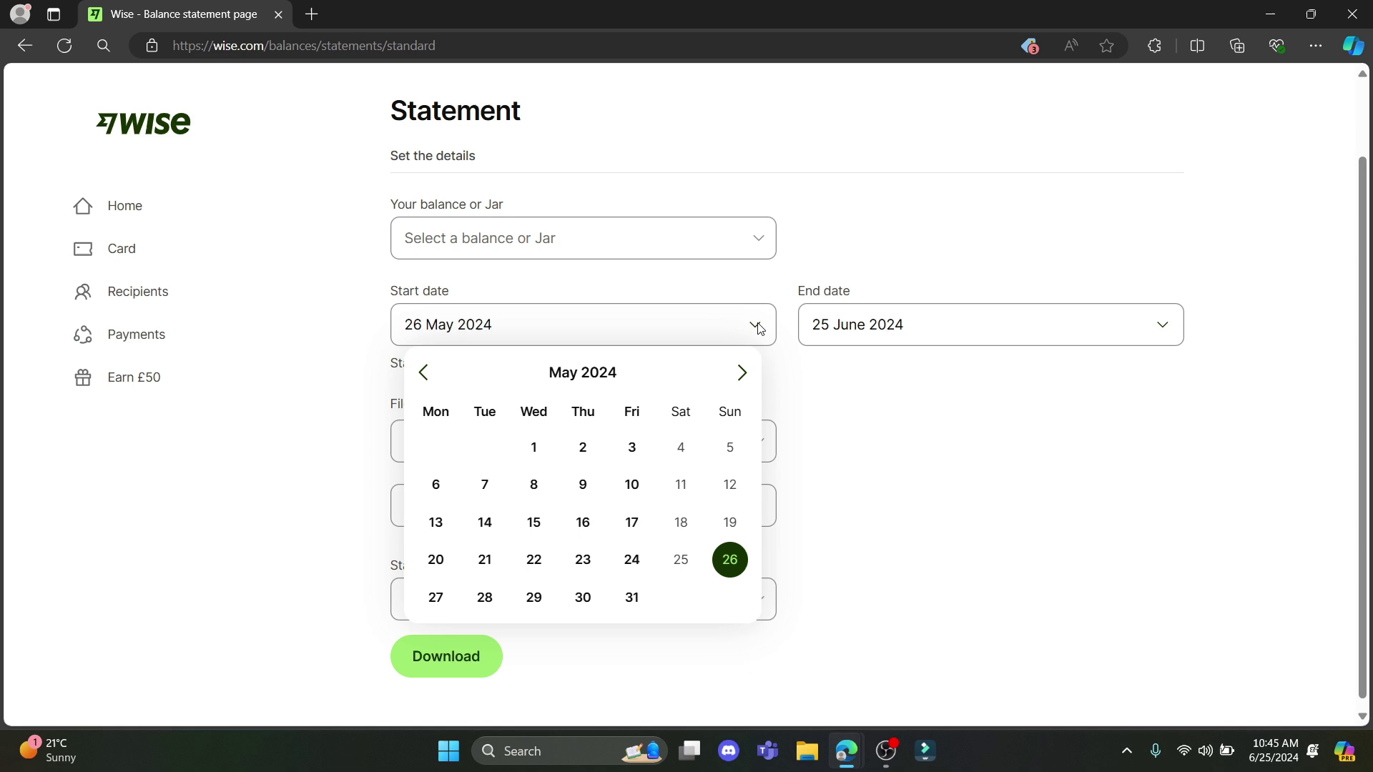
{"action": "left_click", "coordinate": [757, 327]}
{"action": "left_click", "coordinate": [741, 372]}
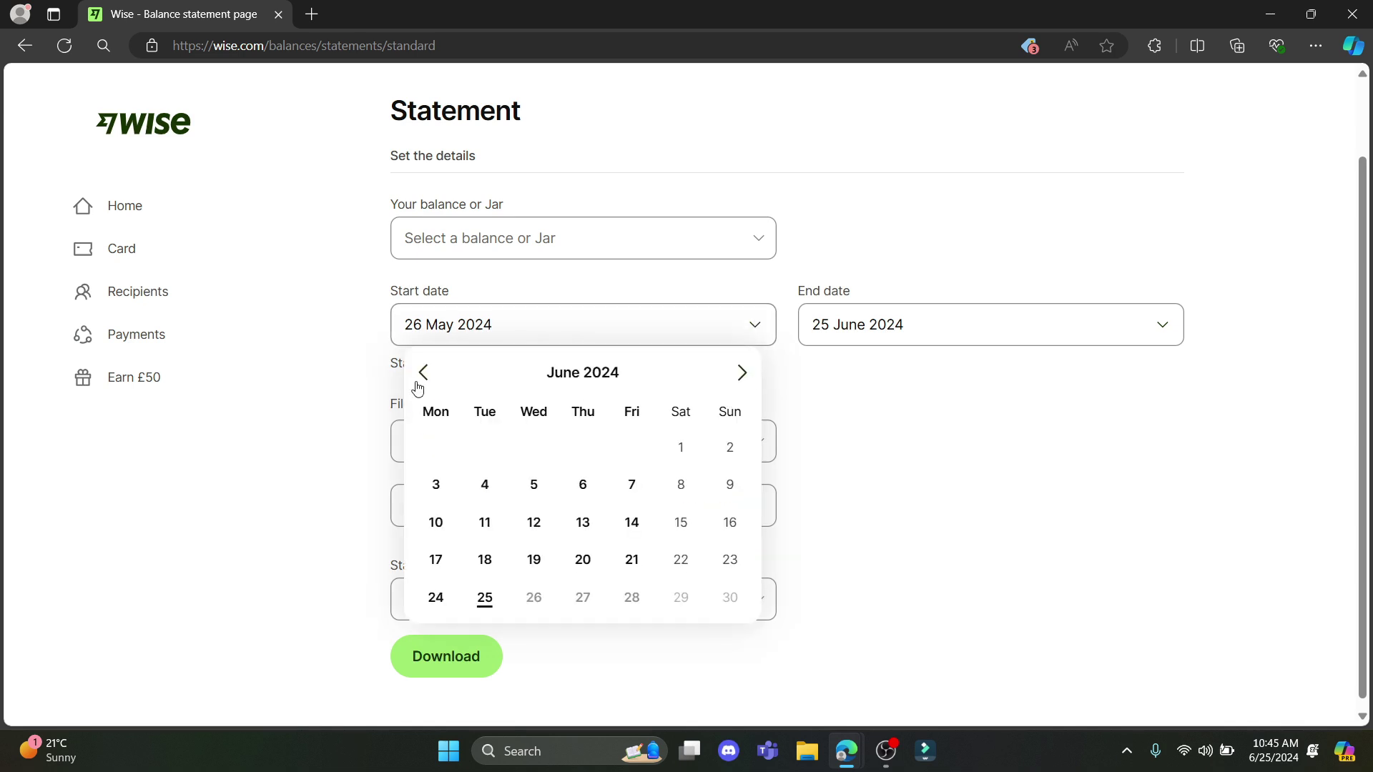
{"action": "left_click", "coordinate": [422, 372]}
{"action": "left_click", "coordinate": [680, 566]}
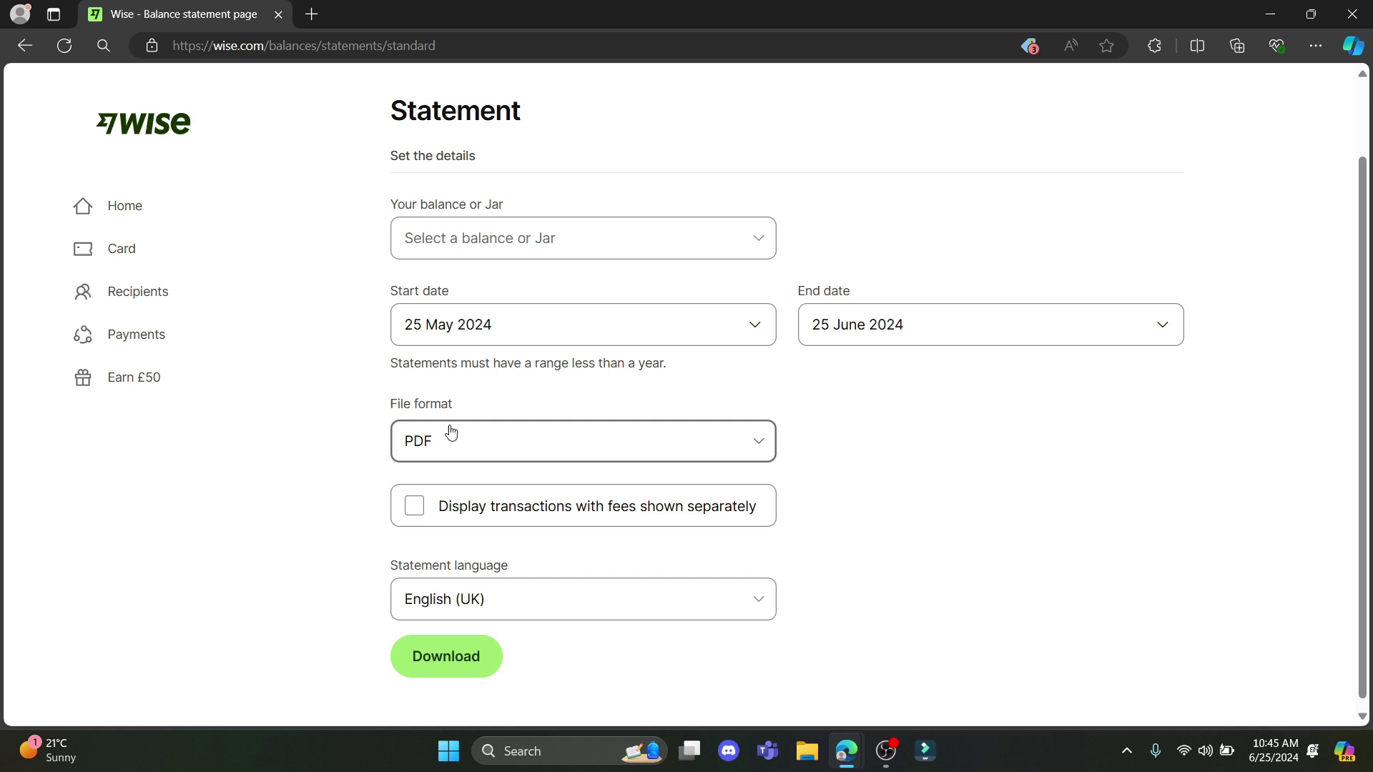
{"action": "scroll", "coordinate": [450, 432], "scroll_direction": "down", "scroll_amount": 1}
- Keep PDF as the file format, tick fees shown separately, and review the language options
{"action": "double_click", "coordinate": [414, 397]}
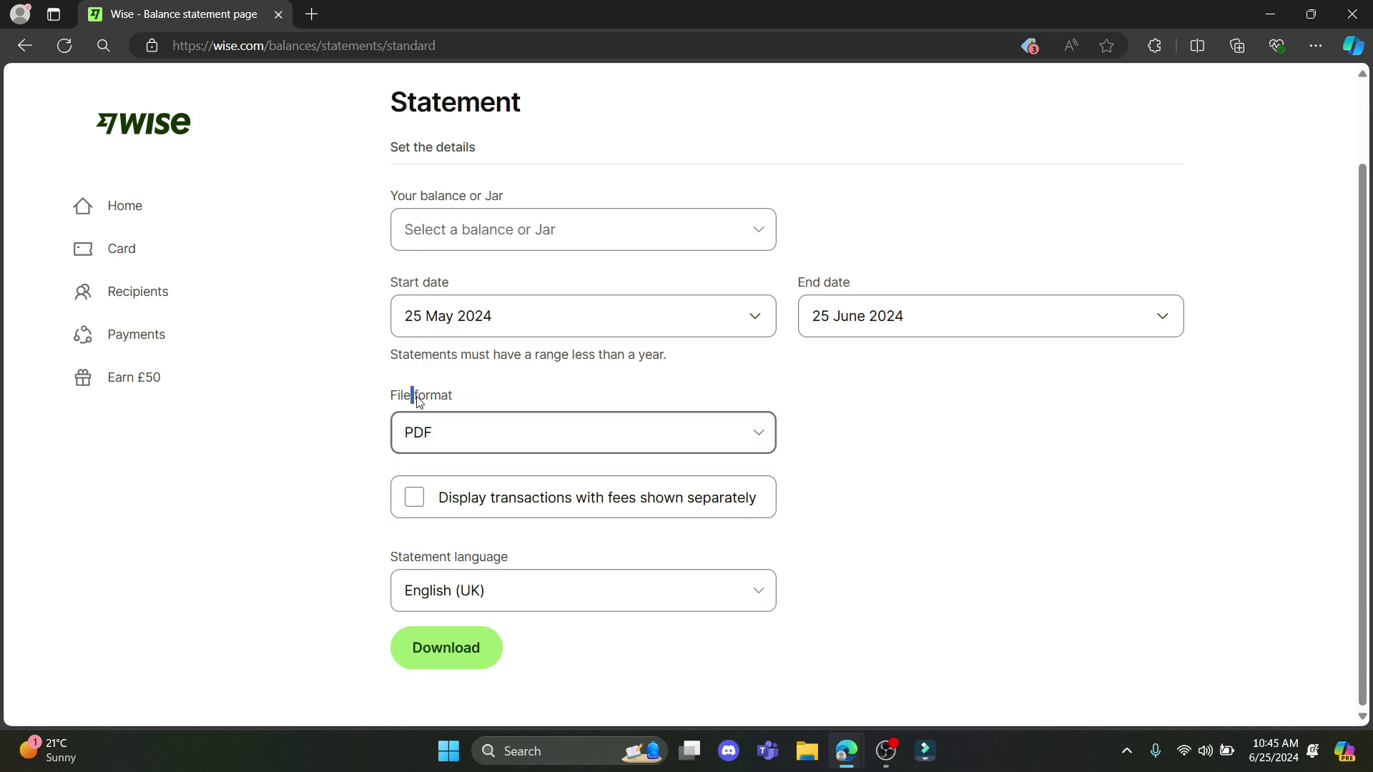
{"action": "left_click", "coordinate": [418, 431]}
{"action": "left_click", "coordinate": [612, 402]}
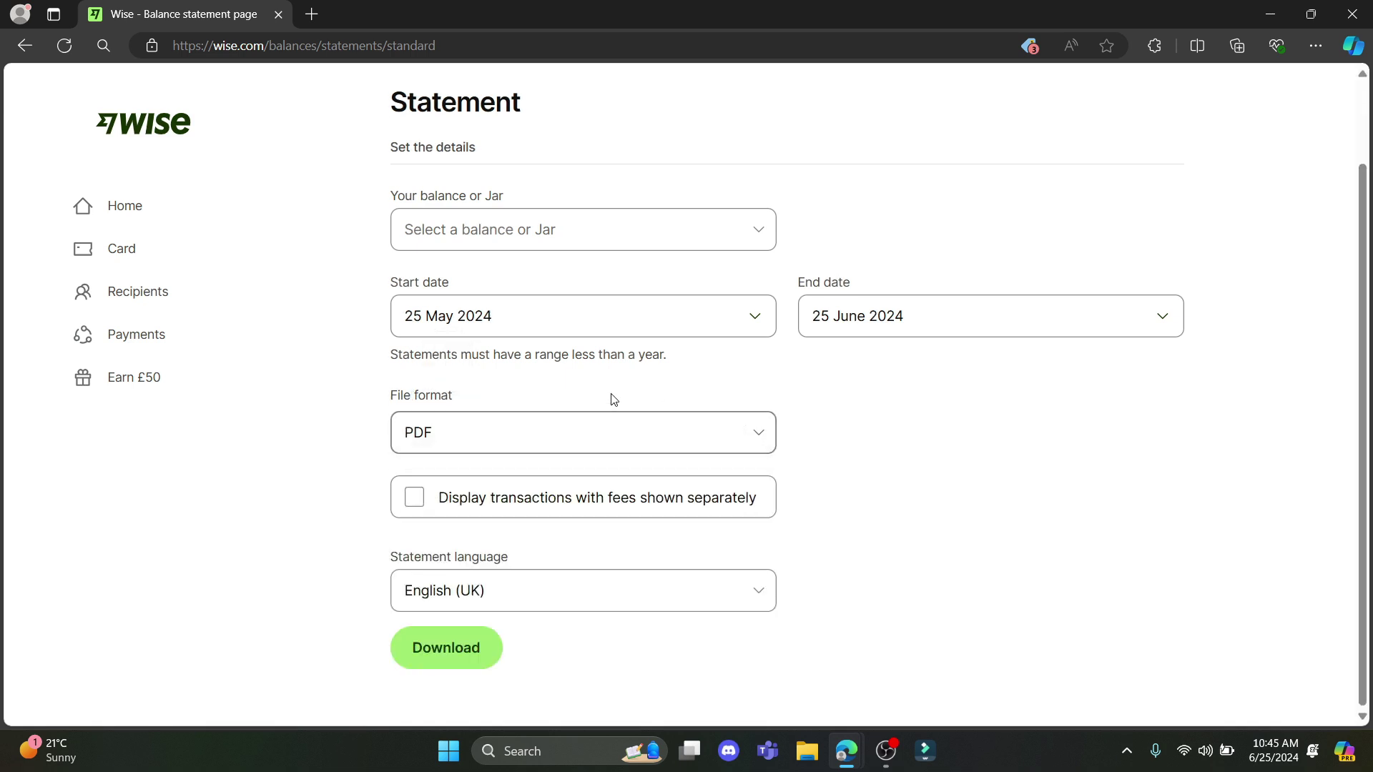
{"action": "left_click", "coordinate": [756, 443]}
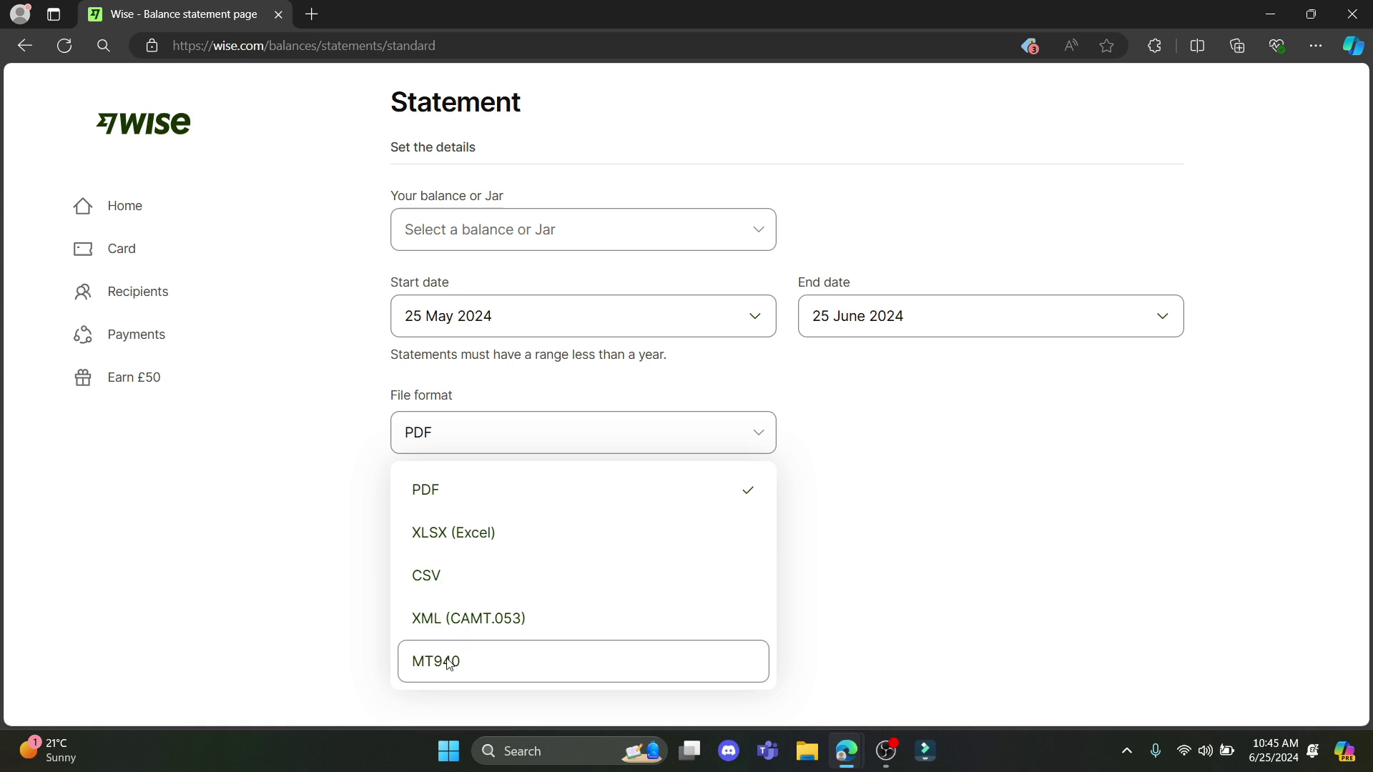
{"action": "left_click", "coordinate": [504, 493]}
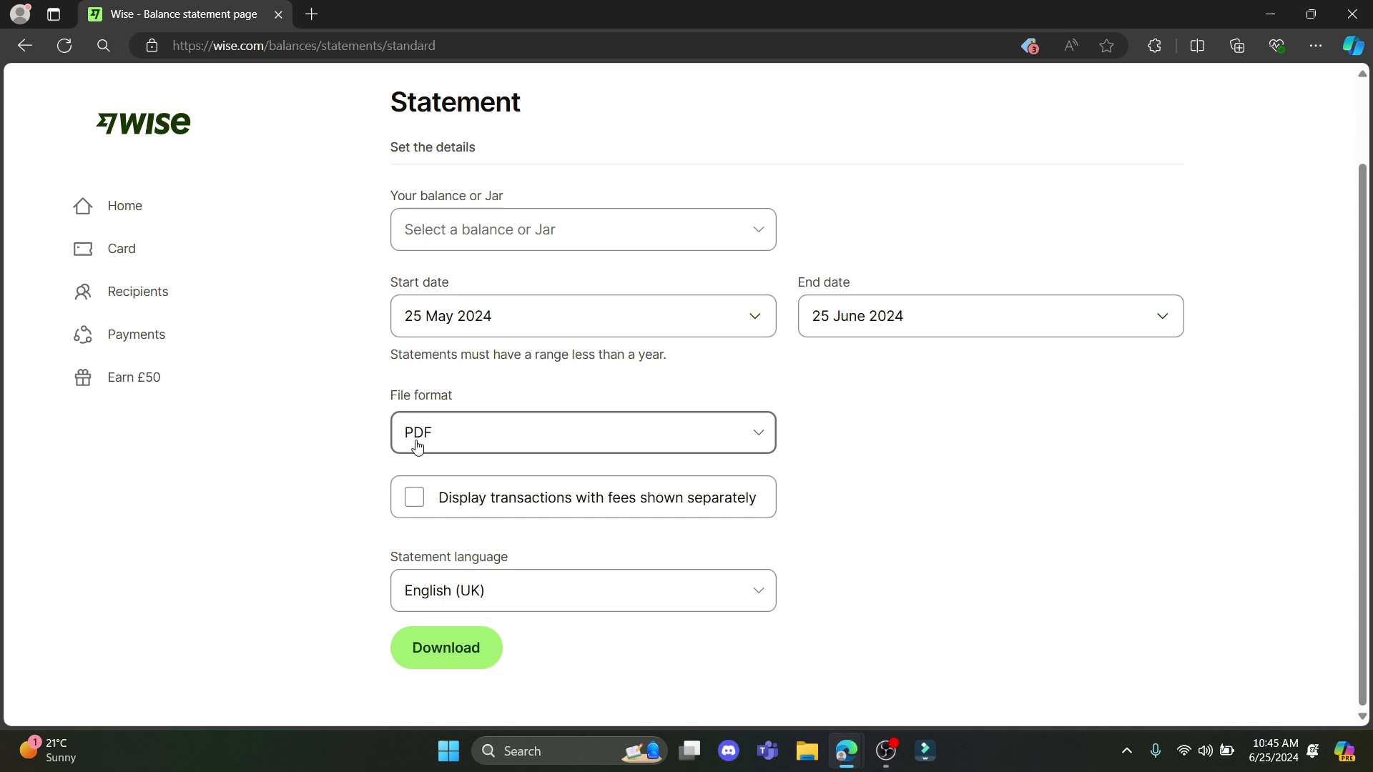
{"action": "left_click", "coordinate": [415, 500]}
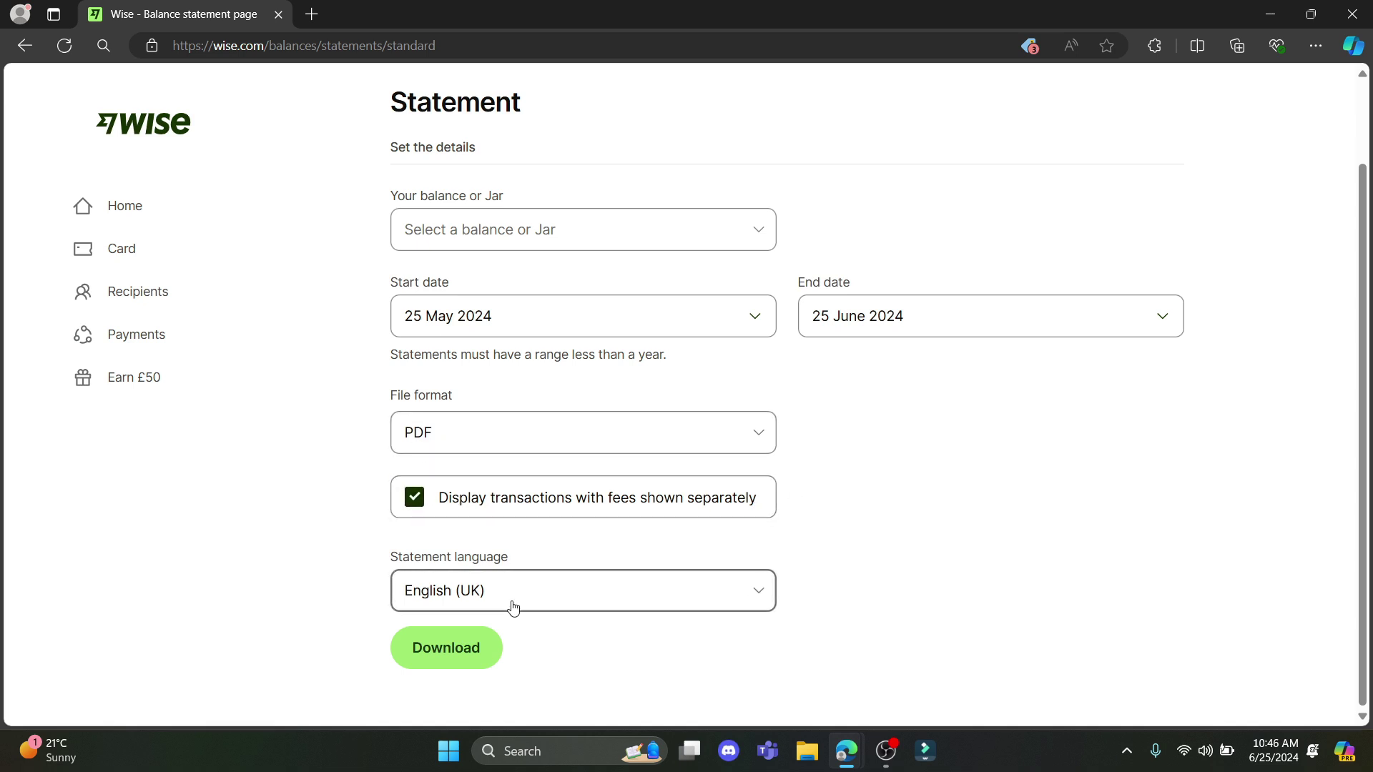
{"action": "left_click", "coordinate": [758, 589]}
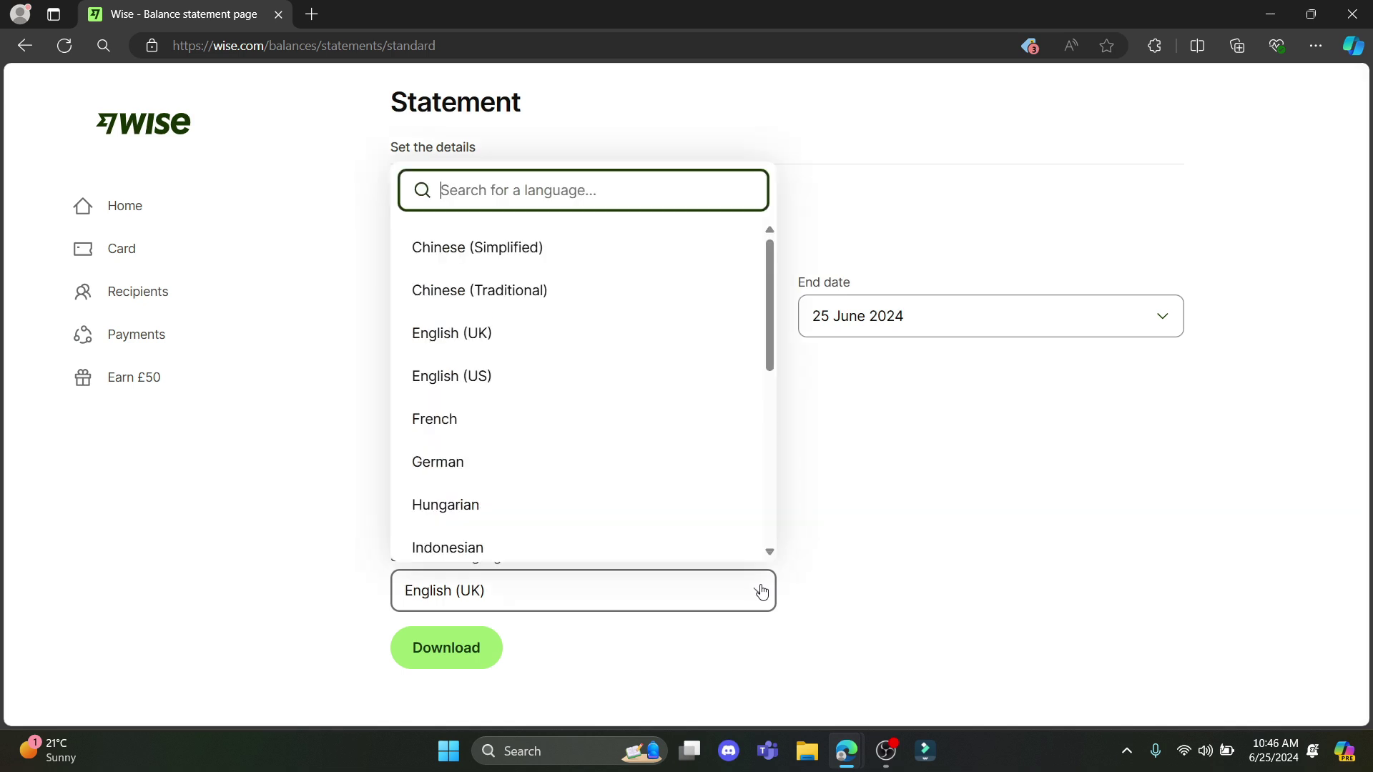
- Try downloading the statement, then search the empty balance list again and close it
{"action": "left_click", "coordinate": [445, 648]}
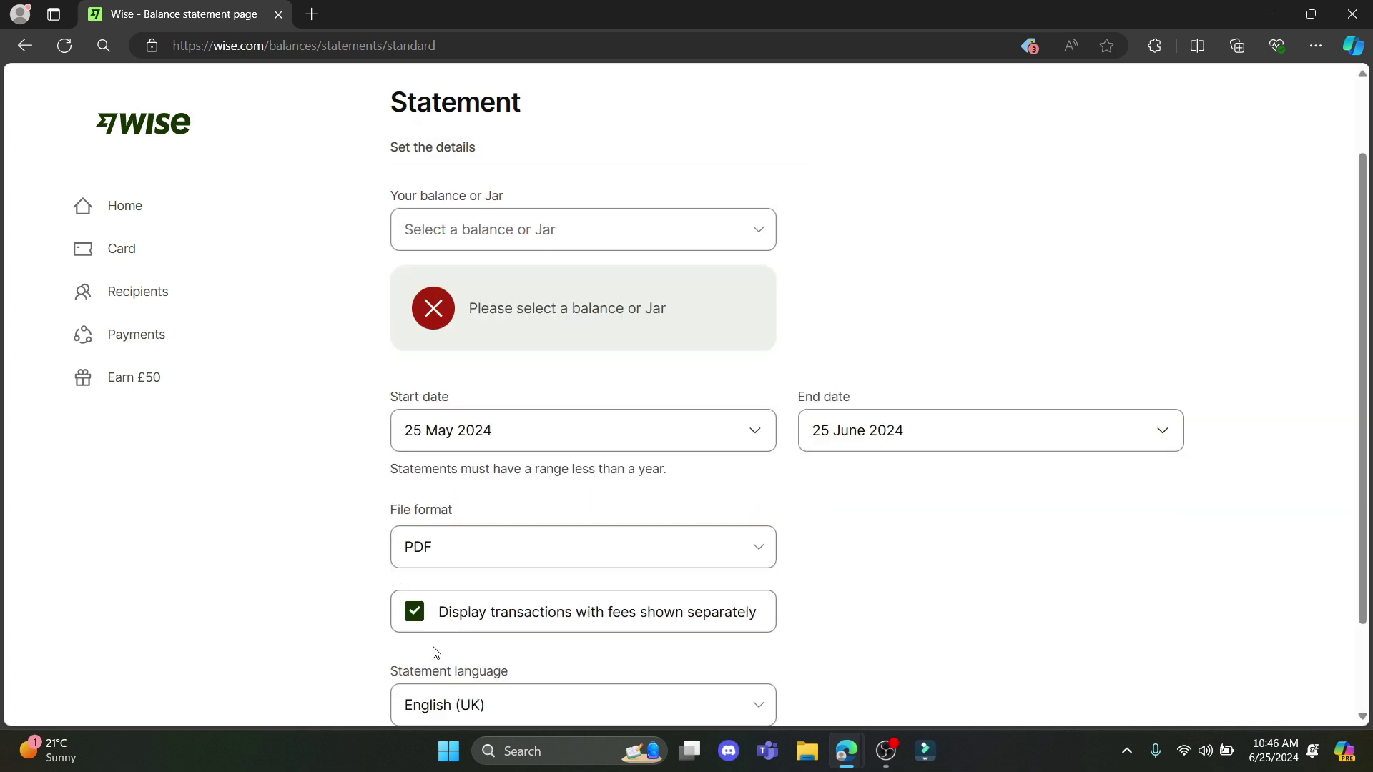
{"action": "scroll", "coordinate": [1006, 550], "scroll_direction": "down", "scroll_amount": 1}
{"action": "scroll", "coordinate": [984, 536], "scroll_direction": "up", "scroll_amount": 4}
{"action": "left_click", "coordinate": [761, 328]}
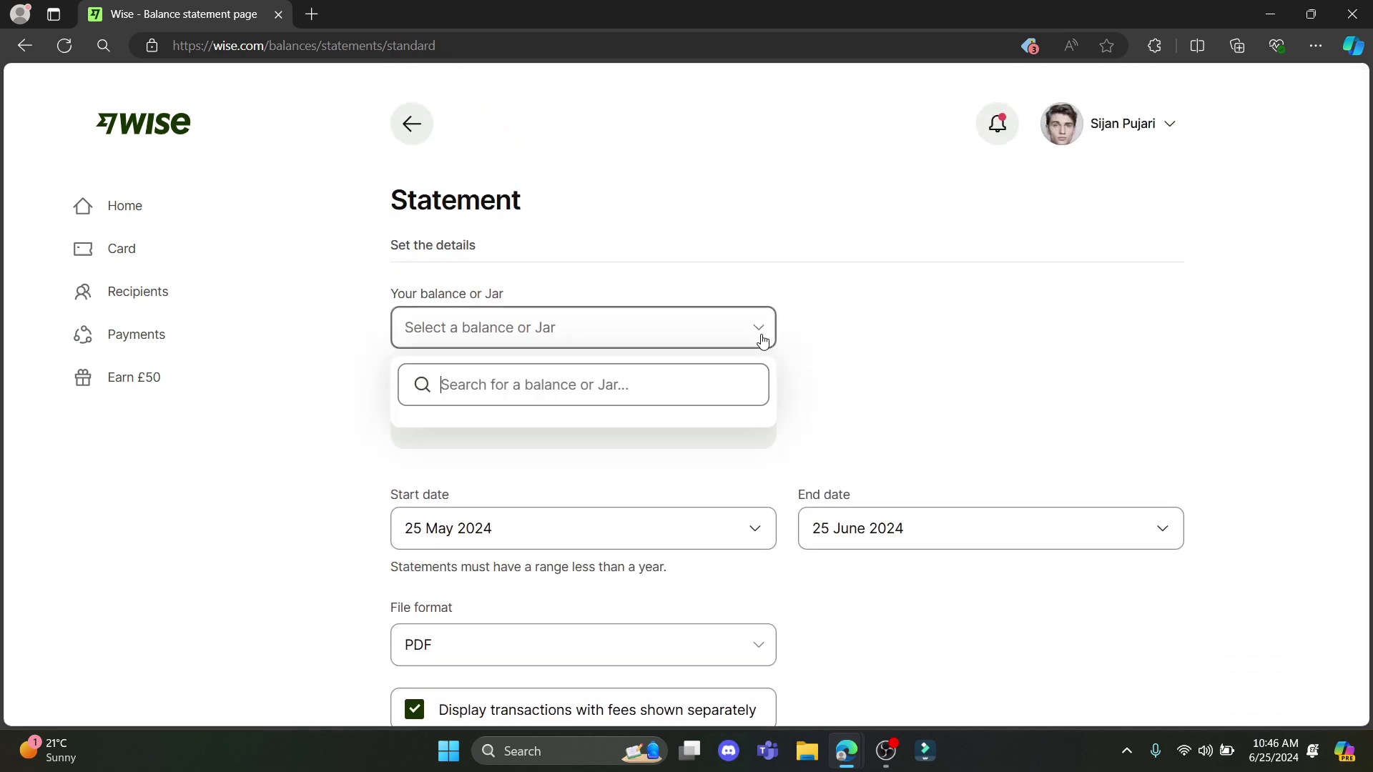
{"action": "type", "text": "w"}
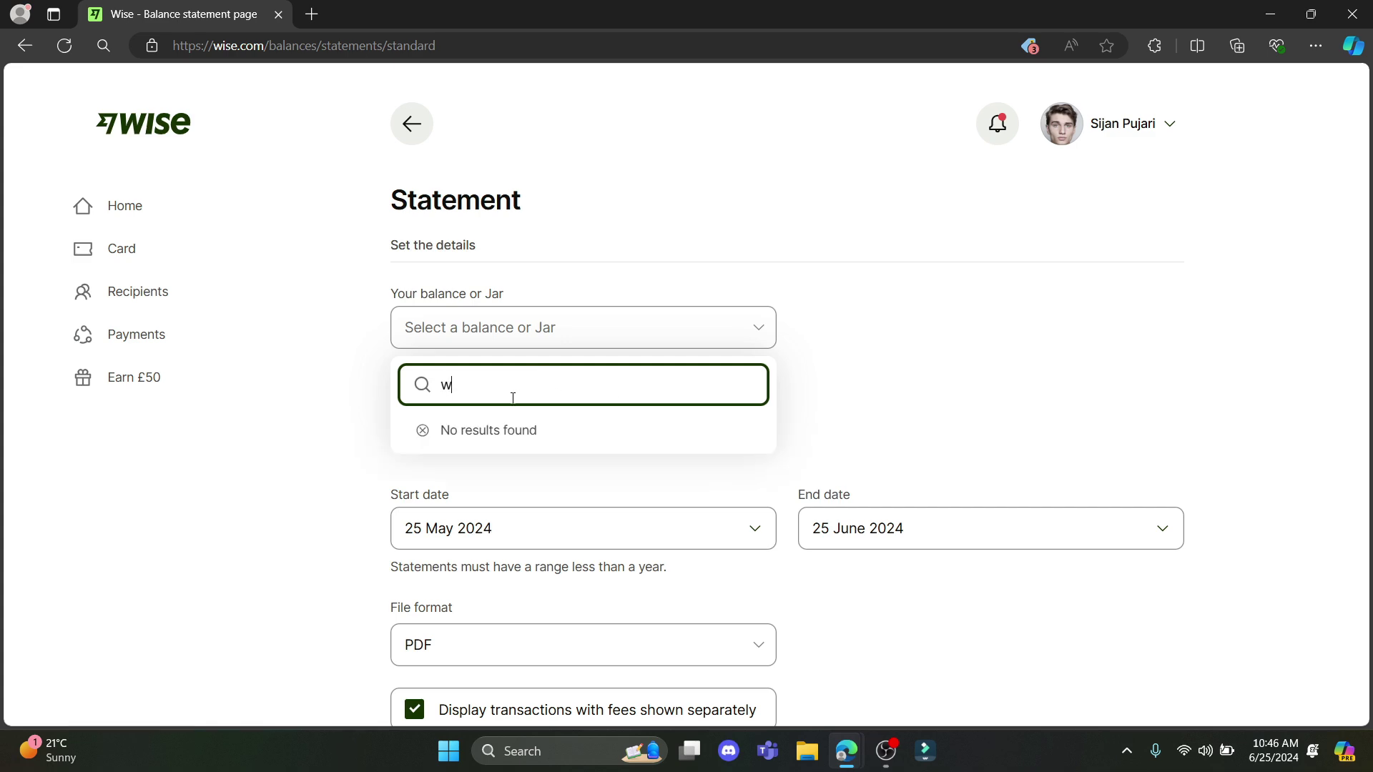
{"action": "left_click", "coordinate": [761, 328]}
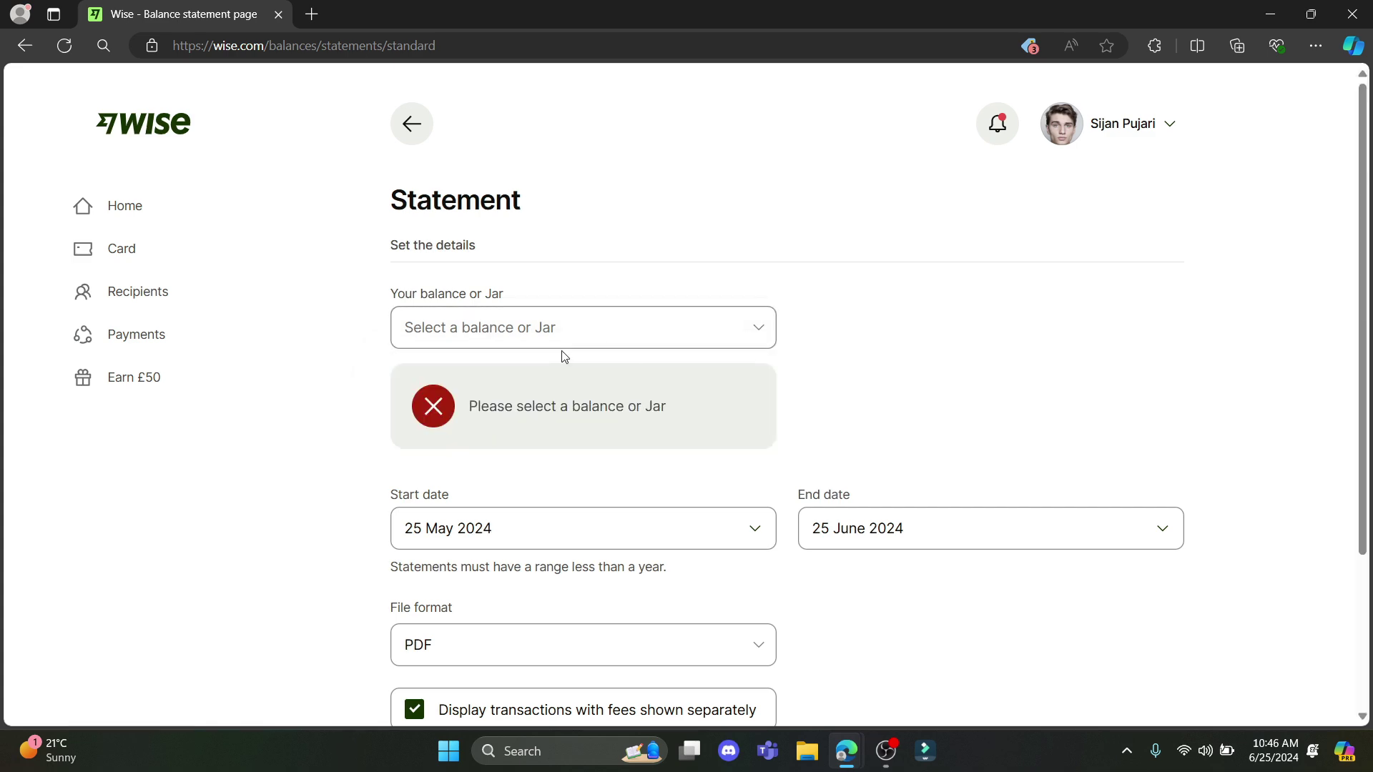
{"action": "scroll", "coordinate": [600, 386], "scroll_direction": "down", "scroll_amount": 3}
{"action": "scroll", "coordinate": [1093, 450], "scroll_direction": "up", "scroll_amount": 1}
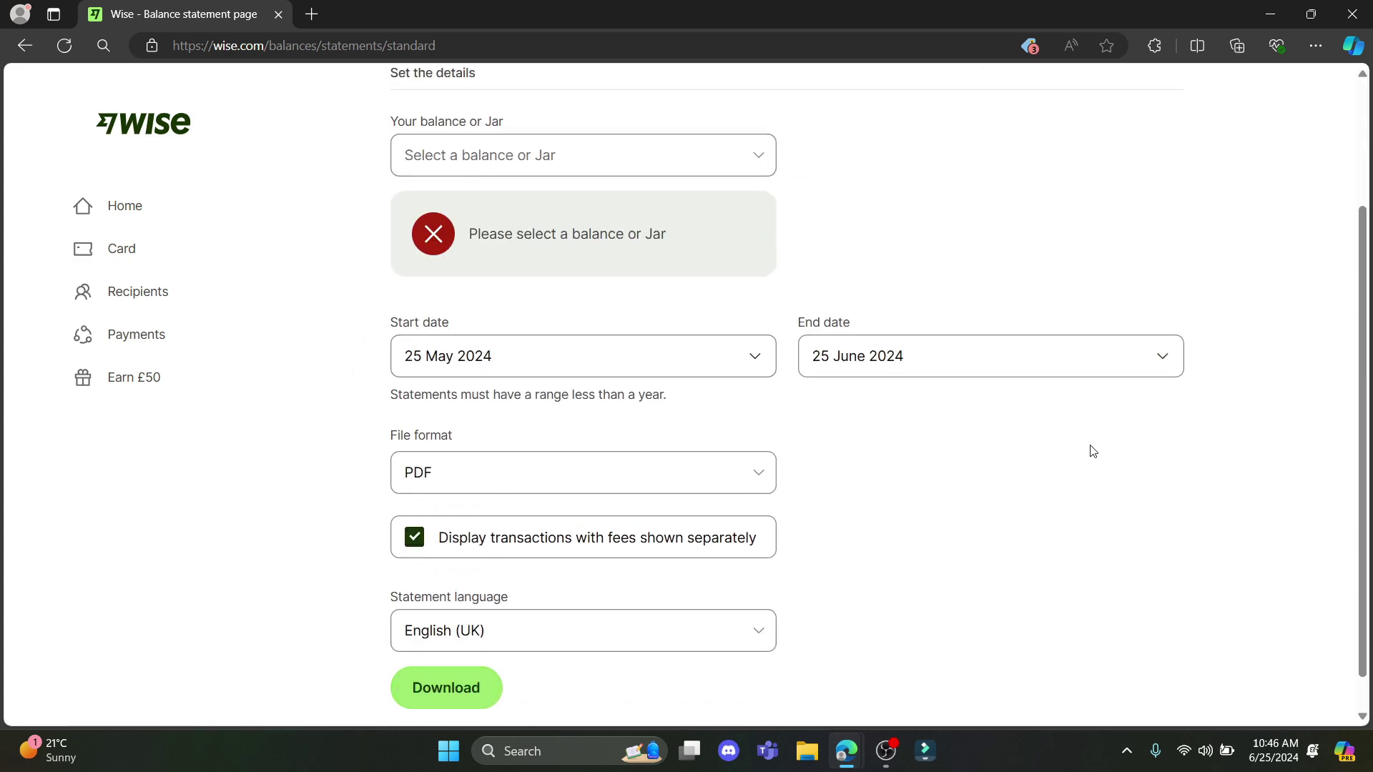
{"action": "scroll", "coordinate": [1092, 451], "scroll_direction": "up", "scroll_amount": 3}
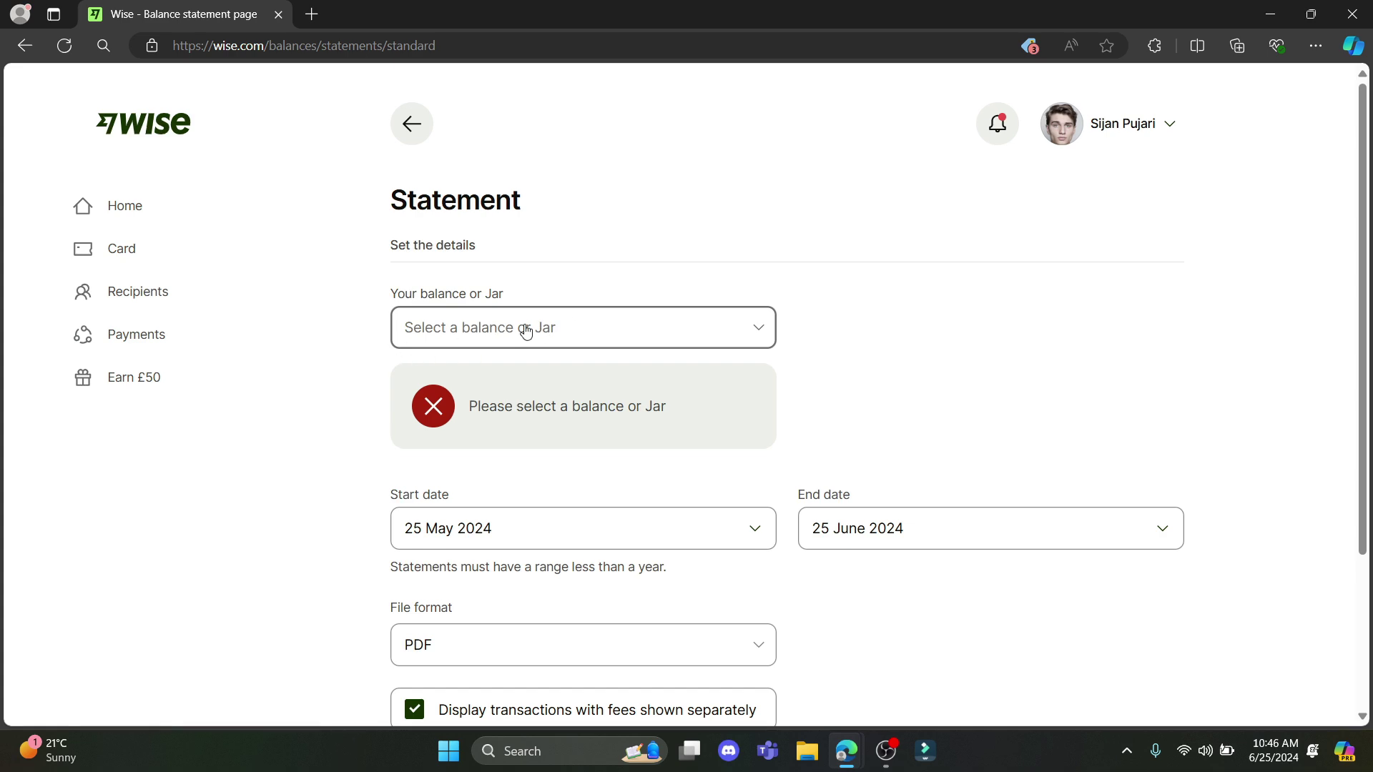
{"action": "scroll", "coordinate": [574, 333], "scroll_direction": "down", "scroll_amount": 2}
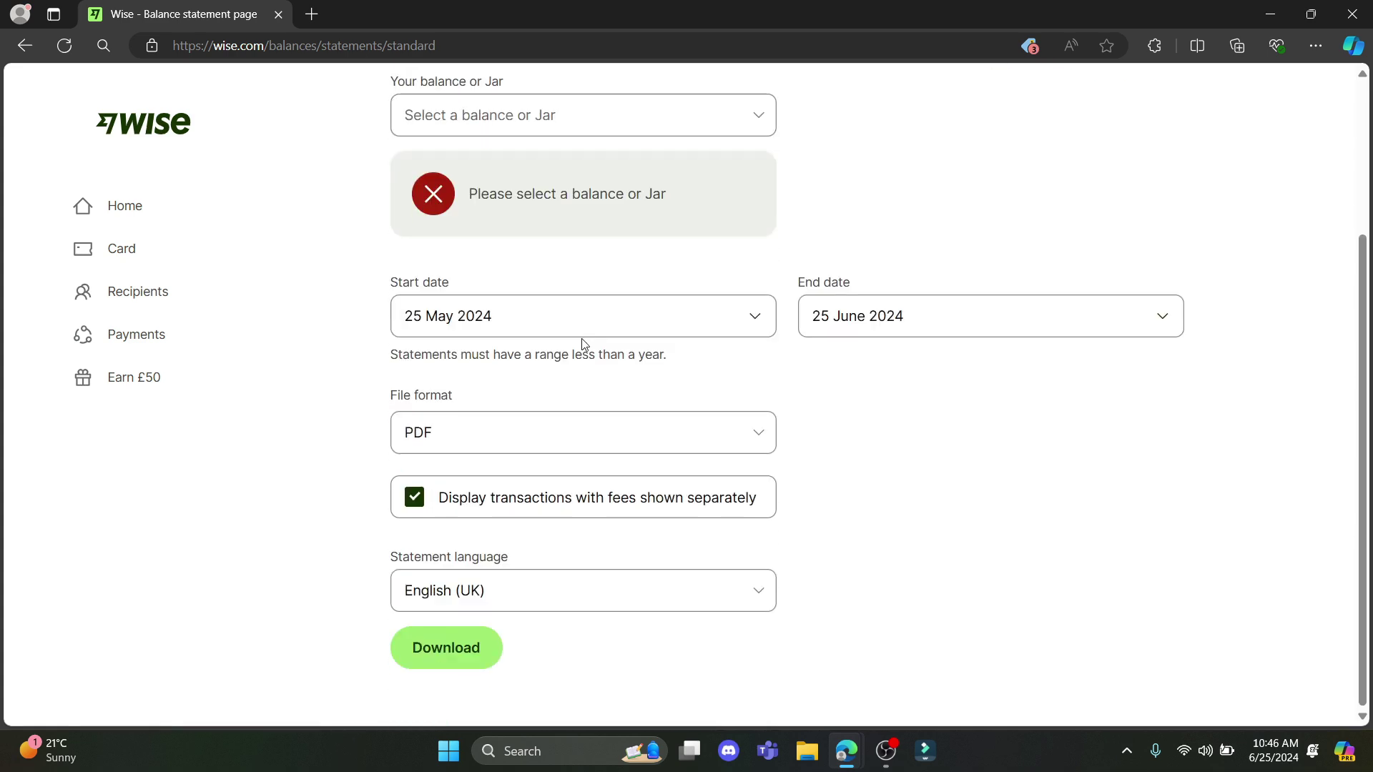
{"action": "scroll", "coordinate": [623, 301], "scroll_direction": "up", "scroll_amount": 2}
{"action": "scroll", "coordinate": [472, 504], "scroll_direction": "down", "scroll_amount": 1}
{"action": "scroll", "coordinate": [472, 504], "scroll_direction": "down", "scroll_amount": 1}
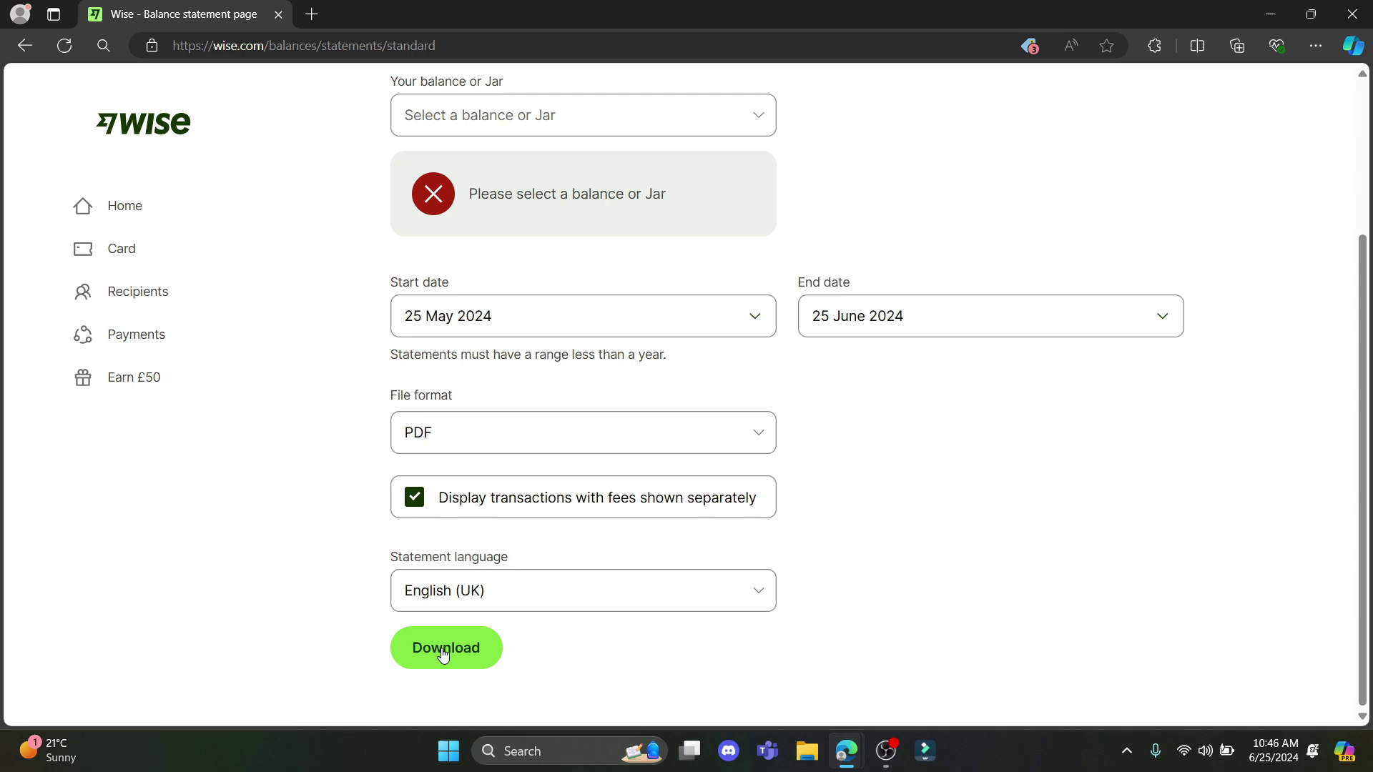
{"action": "scroll", "coordinate": [443, 654], "scroll_direction": "up", "scroll_amount": 3}
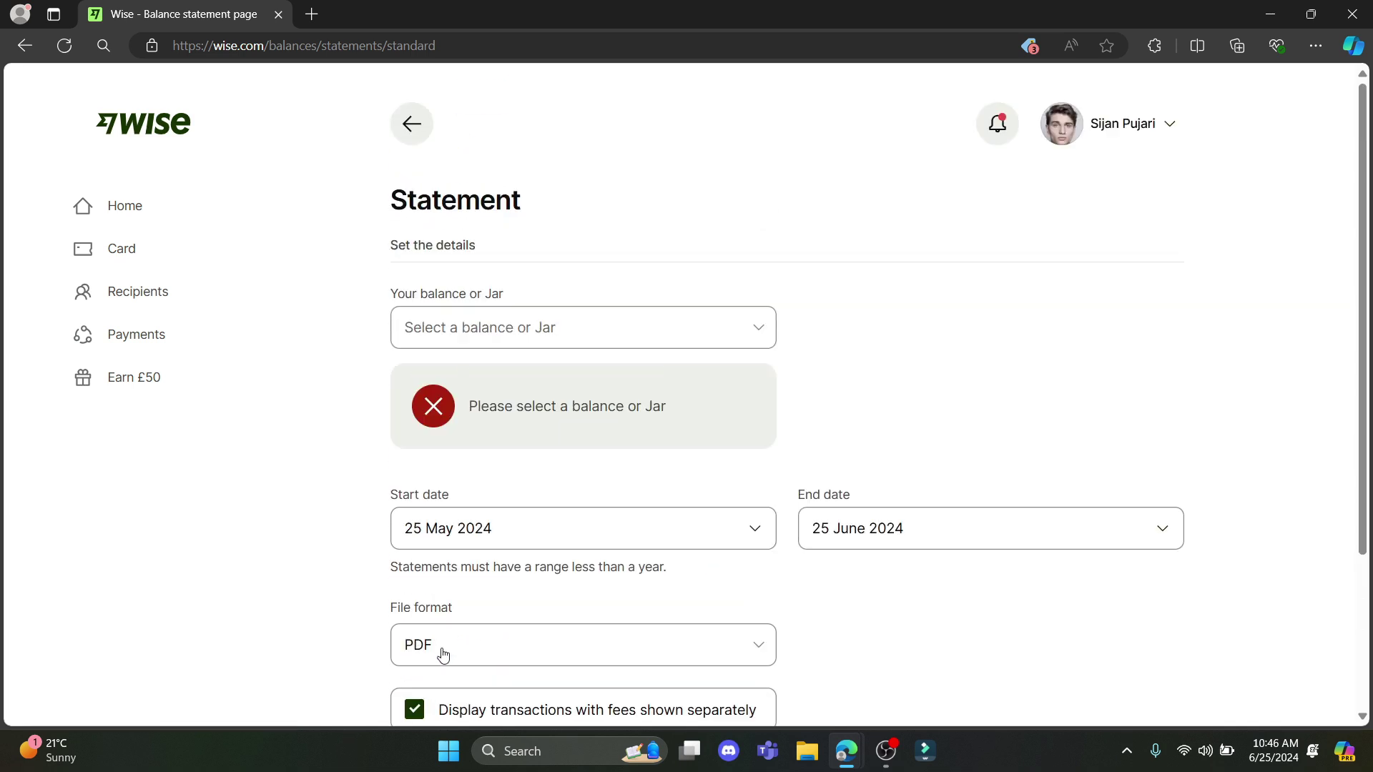
- Use the back arrow to return to the Wise home page
{"action": "left_click", "coordinate": [415, 118]}
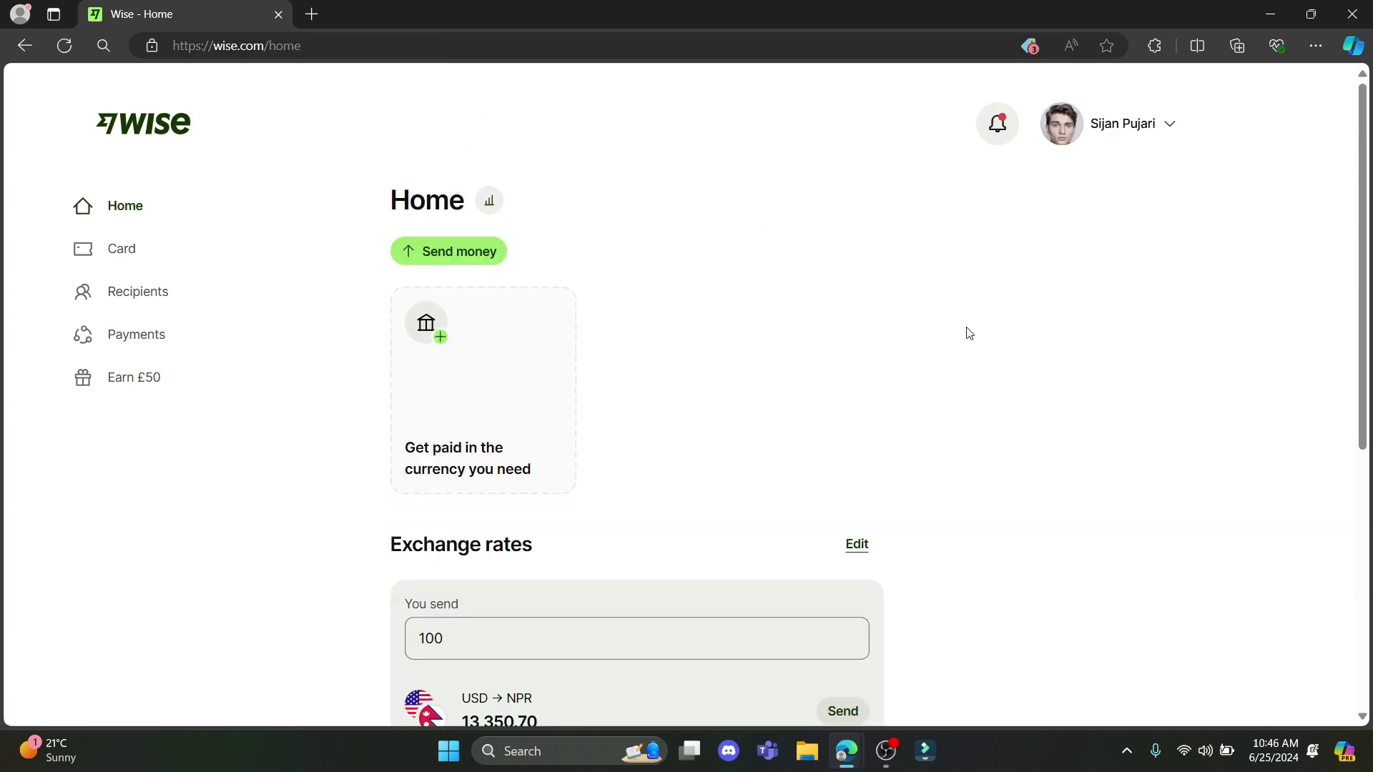